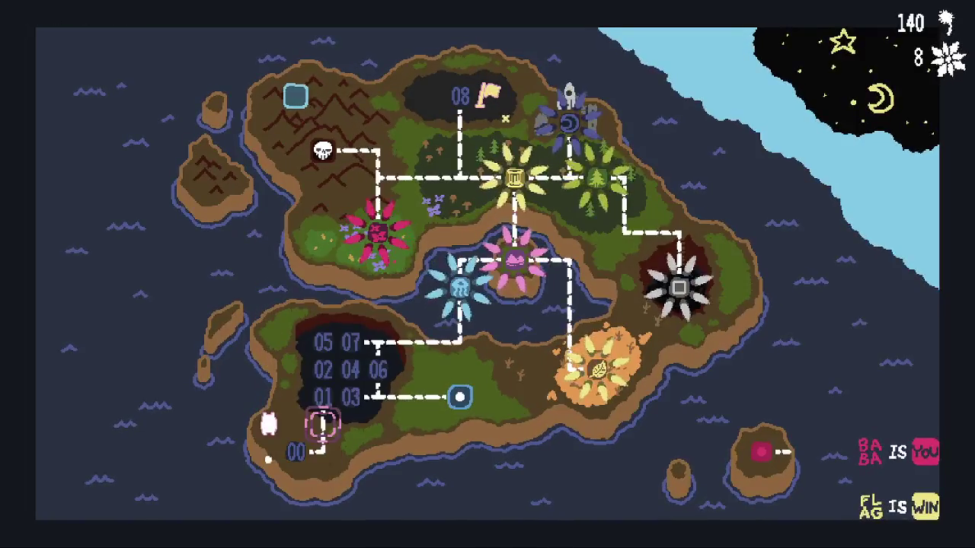
{"action": "key", "text": "Right"}
{"action": "key", "text": "Right"}
{"action": "key", "text": "Right"}
{"action": "key", "text": "Right"}
{"action": "key", "text": "Right"}
{"action": "key", "text": "Right"}
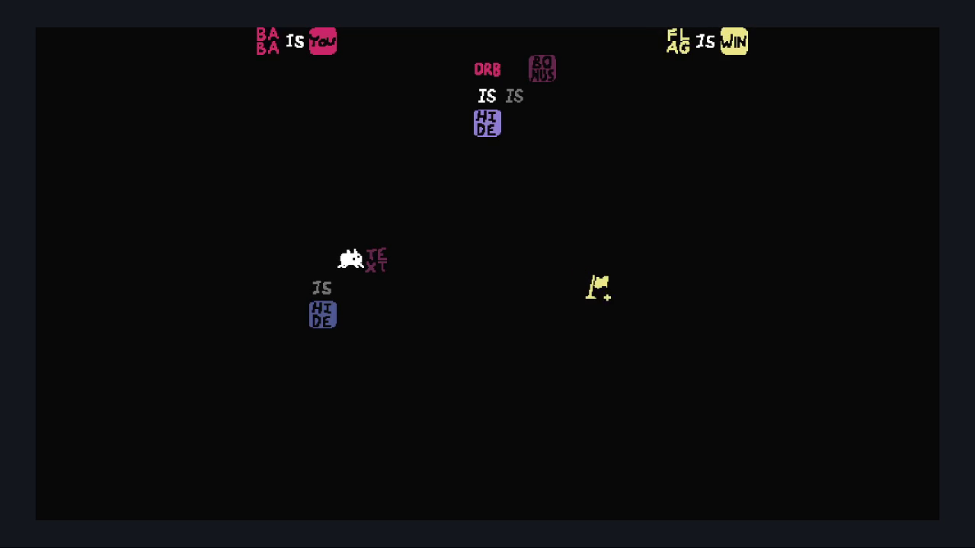
- Push the HIDE and IS words to the right
{"action": "key", "text": "Left"}
{"action": "key", "text": "Left"}
{"action": "key", "text": "Down"}
{"action": "key", "text": "Down"}
{"action": "key", "text": "Right"}
{"action": "key", "text": "Left"}
{"action": "key", "text": "Up"}
{"action": "key", "text": "Right"}
- Walk Baba up toward the orb rules, next to the ORB word
{"action": "key", "text": "Left"}
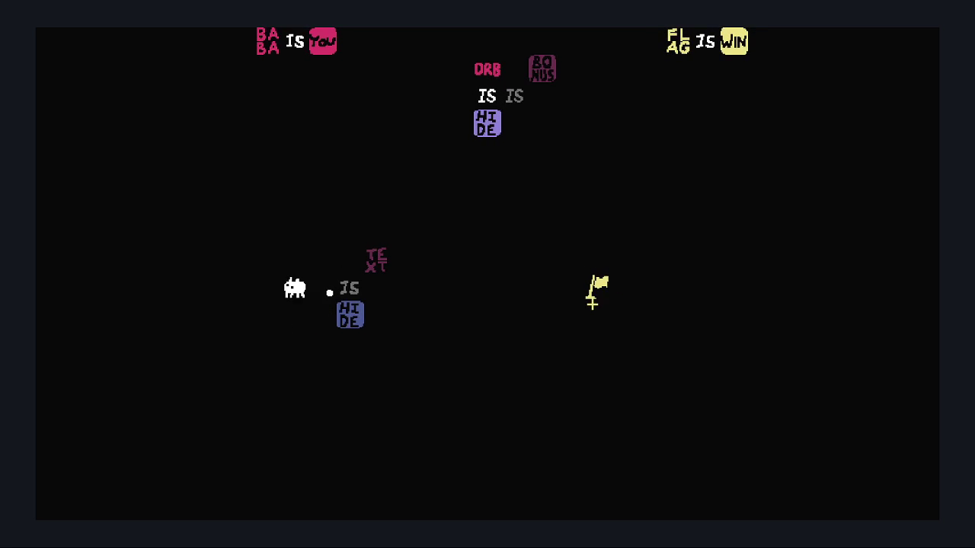
{"action": "key", "text": "Down"}
{"action": "key", "text": "Right"}
{"action": "key", "text": "Up"}
{"action": "key", "text": "Up"}
{"action": "key", "text": "Up"}
{"action": "key", "text": "Up"}
{"action": "key", "text": "Right"}
{"action": "key", "text": "Right"}
{"action": "key", "text": "Up"}
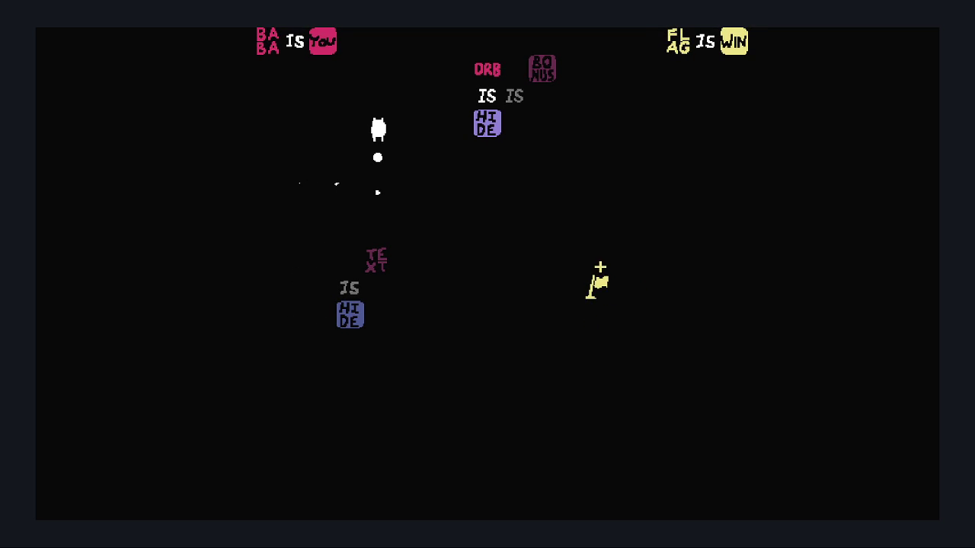
{"action": "key", "text": "Up"}
{"action": "key", "text": "Up"}
{"action": "key", "text": "Right"}
{"action": "key", "text": "Right"}
{"action": "key", "text": "Right"}
{"action": "key", "text": "Down"}
- Break ORB IS HIDE to reveal the orb, pushing ORB down into the IS row
{"action": "key", "text": "Left"}
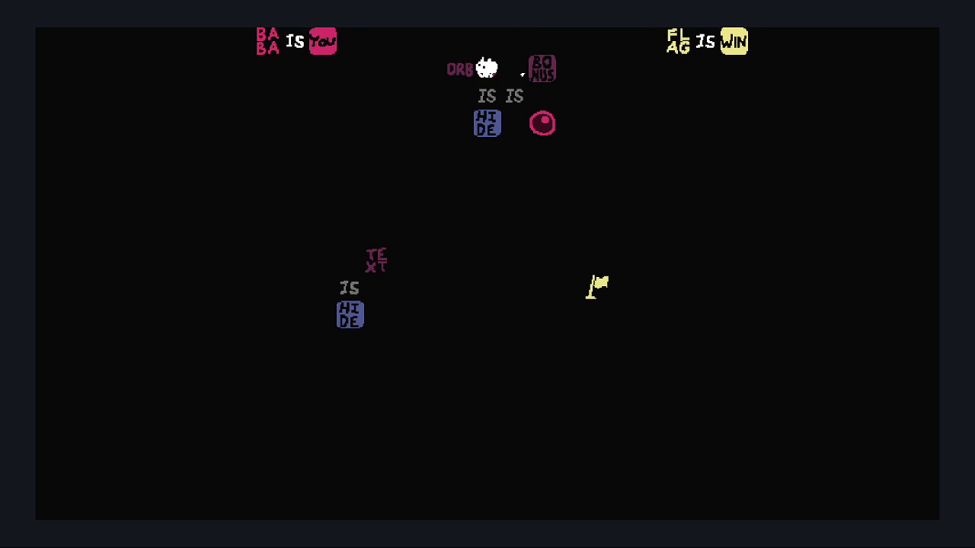
{"action": "key", "text": "Up"}
{"action": "key", "text": "Down"}
{"action": "key", "text": "Up"}
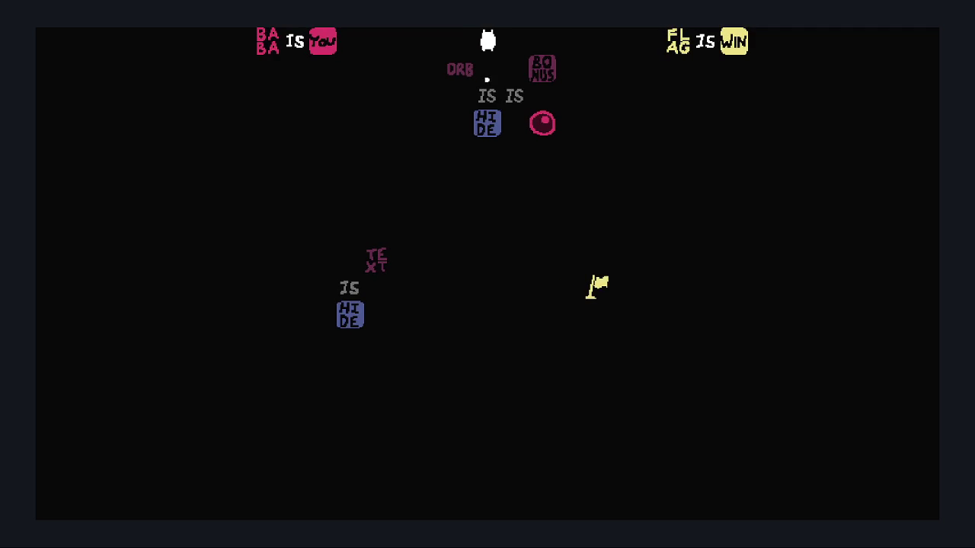
{"action": "key", "text": "Left"}
{"action": "key", "text": "Down"}
- Rearrange the ORB and BONUS words
{"action": "key", "text": "Up"}
{"action": "key", "text": "Left"}
{"action": "key", "text": "Down"}
{"action": "key", "text": "Right"}
{"action": "key", "text": "Right"}
{"action": "key", "text": "Up"}
{"action": "key", "text": "Right"}
{"action": "key", "text": "Right"}
{"action": "key", "text": "Down"}
{"action": "key", "text": "Down"}
{"action": "key", "text": "Down"}
{"action": "key", "text": "Down"}
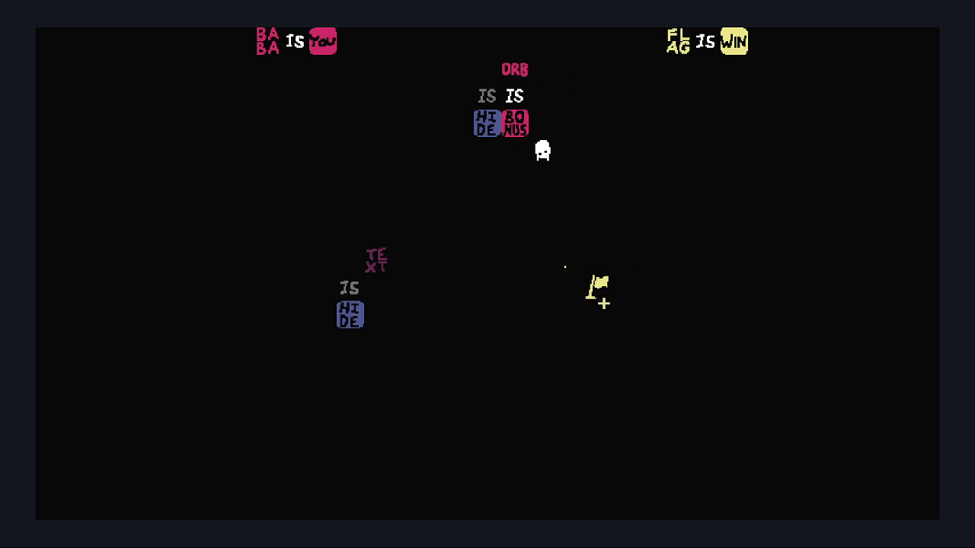
- Push HIDE and BONUS far left, then shift IS and BONUS into position
{"action": "key", "text": "Up"}
{"action": "key", "text": "Left"}
{"action": "key", "text": "Left"}
{"action": "key", "text": "Left"}
{"action": "key", "text": "Left"}
{"action": "key", "text": "Left"}
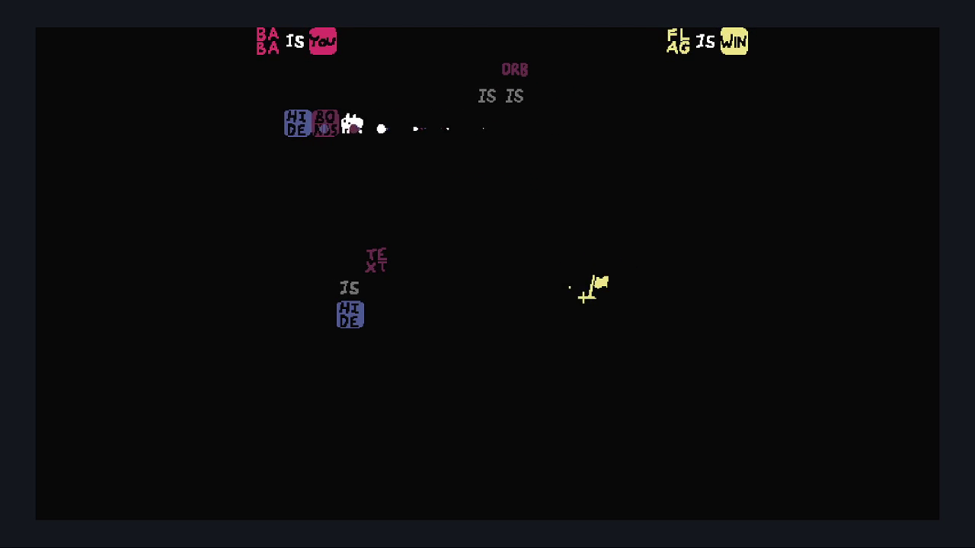
{"action": "key", "text": "Left"}
{"action": "key", "text": "Left"}
{"action": "key", "text": "Right"}
{"action": "key", "text": "Right"}
{"action": "key", "text": "Right"}
{"action": "key", "text": "Right"}
{"action": "key", "text": "Up"}
{"action": "key", "text": "Left"}
{"action": "key", "text": "Left"}
{"action": "key", "text": "Left"}
{"action": "key", "text": "Left"}
{"action": "key", "text": "Left"}
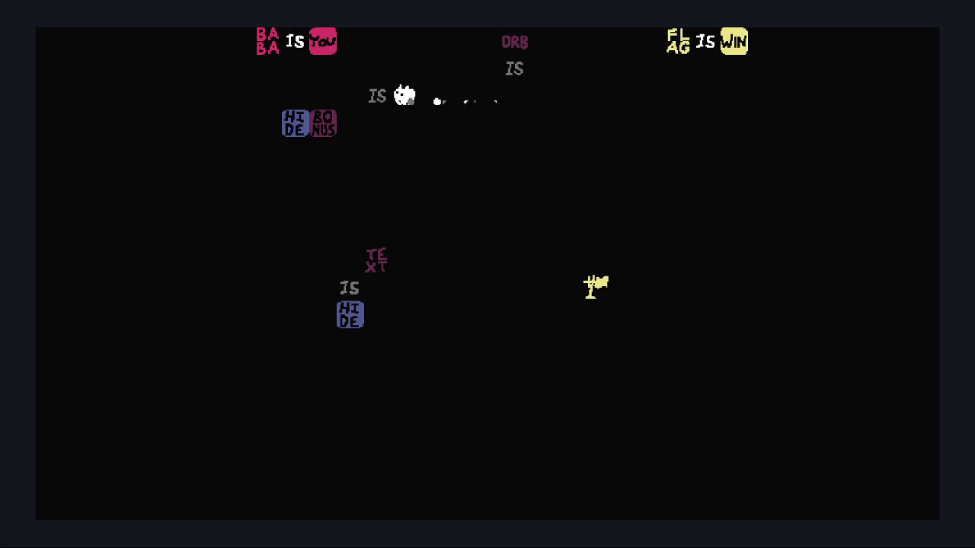
{"action": "key", "text": "Left"}
{"action": "key", "text": "Left"}
{"action": "key", "text": "Left"}
{"action": "key", "text": "Down"}
- Move Baba around the BONUS word and push it left, lined up beside HIDE
{"action": "key", "text": "Down"}
{"action": "key", "text": "Up"}
{"action": "key", "text": "Up"}
{"action": "key", "text": "Right"}
{"action": "key", "text": "Down"}
{"action": "key", "text": "Down"}
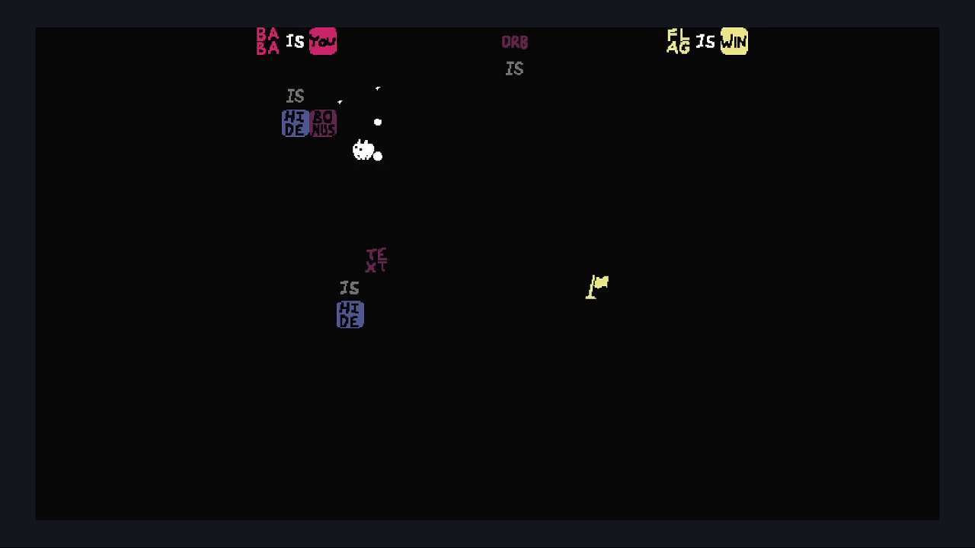
{"action": "key", "text": "Left"}
{"action": "key", "text": "Up"}
{"action": "key", "text": "Up"}
{"action": "key", "text": "Down"}
{"action": "key", "text": "Right"}
{"action": "key", "text": "Up"}
{"action": "key", "text": "Up"}
{"action": "key", "text": "Up"}
{"action": "key", "text": "Left"}
{"action": "key", "text": "Down"}
{"action": "key", "text": "Right"}
{"action": "key", "text": "Down"}
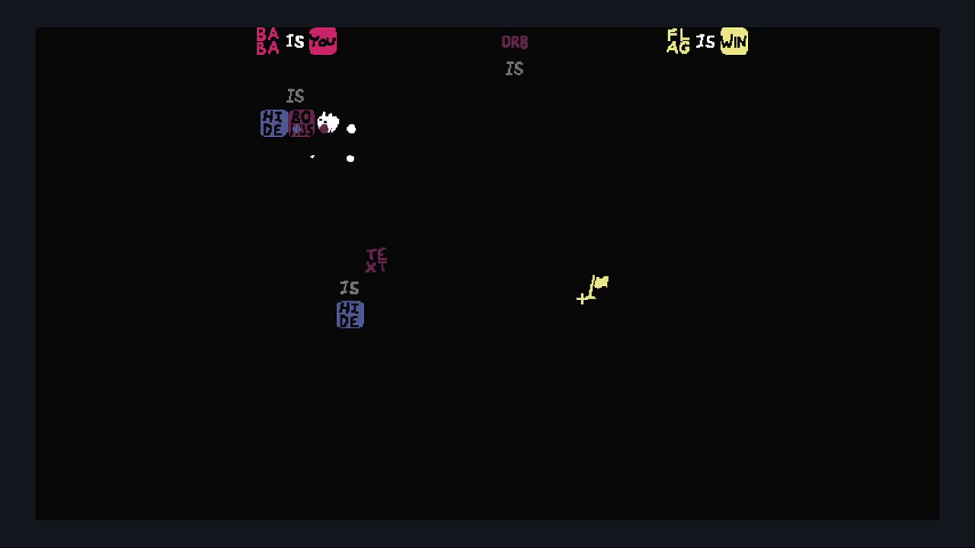
{"action": "key", "text": "Left"}
{"action": "key", "text": "Left"}
- Push IS one tile left to complete BABA IS BONUS vertically
{"action": "key", "text": "Left"}
{"action": "key", "text": "Right"}
{"action": "key", "text": "Up"}
{"action": "key", "text": "Left"}
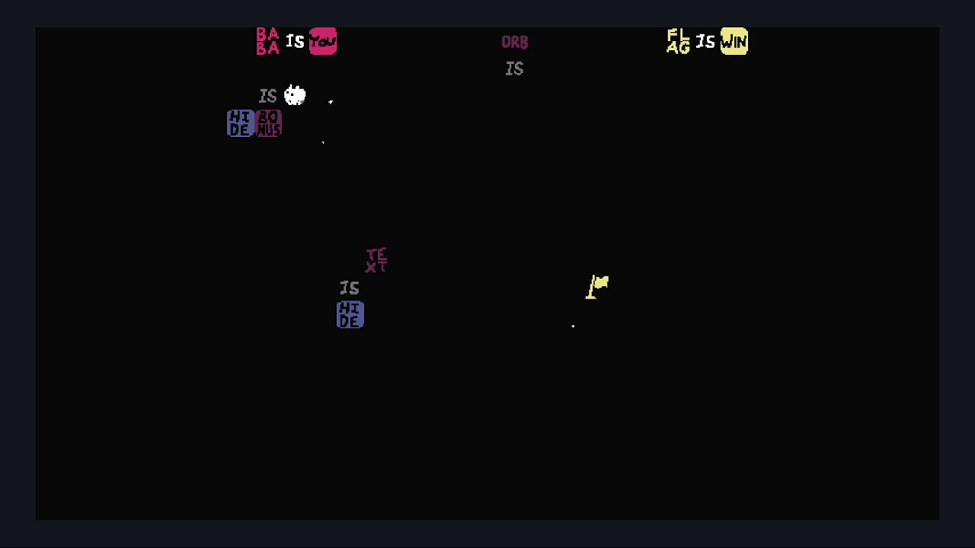
{"action": "key", "text": "Down"}
{"action": "key", "text": "Left"}
{"action": "key", "text": "Up"}
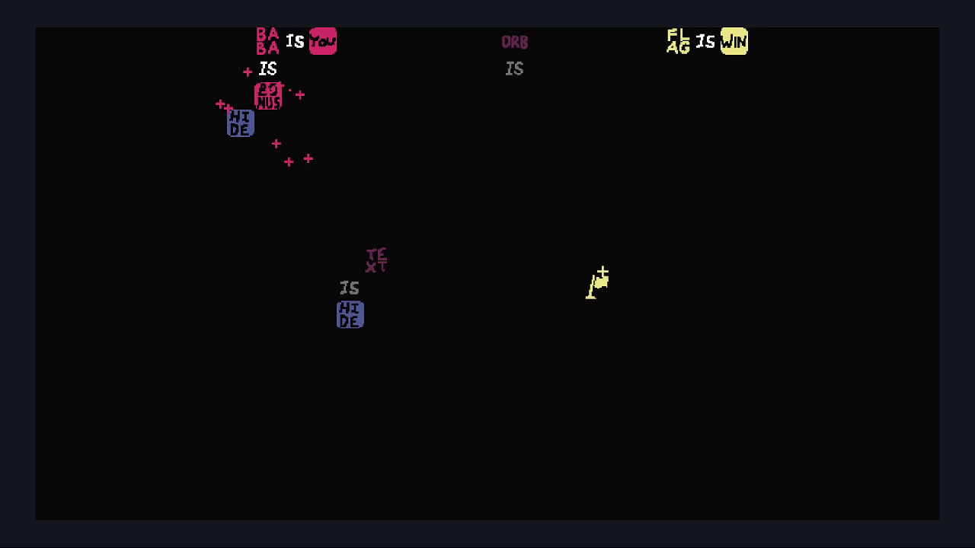
- Undo twice to bring Baba back from being a bonus
{"action": "key", "text": "z"}
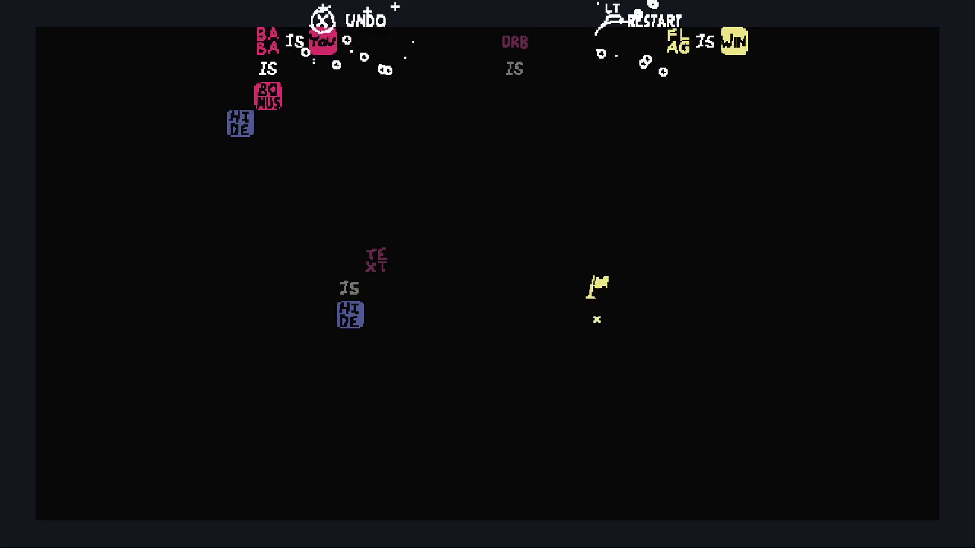
{"action": "key", "text": "z"}
{"action": "key", "text": "Right"}
{"action": "key", "text": "Right"}
{"action": "key", "text": "Right"}
{"action": "key", "text": "Down"}
- Push the words to make BABA IS HIDE, then walk hidden Baba onto the flag
{"action": "key", "text": "Up"}
{"action": "key", "text": "Left"}
{"action": "key", "text": "Left"}
{"action": "key", "text": "Left"}
{"action": "key", "text": "Left"}
{"action": "key", "text": "Left"}
{"action": "key", "text": "Left"}
{"action": "key", "text": "Up"}
{"action": "key", "text": "Right"}
{"action": "key", "text": "Right"}
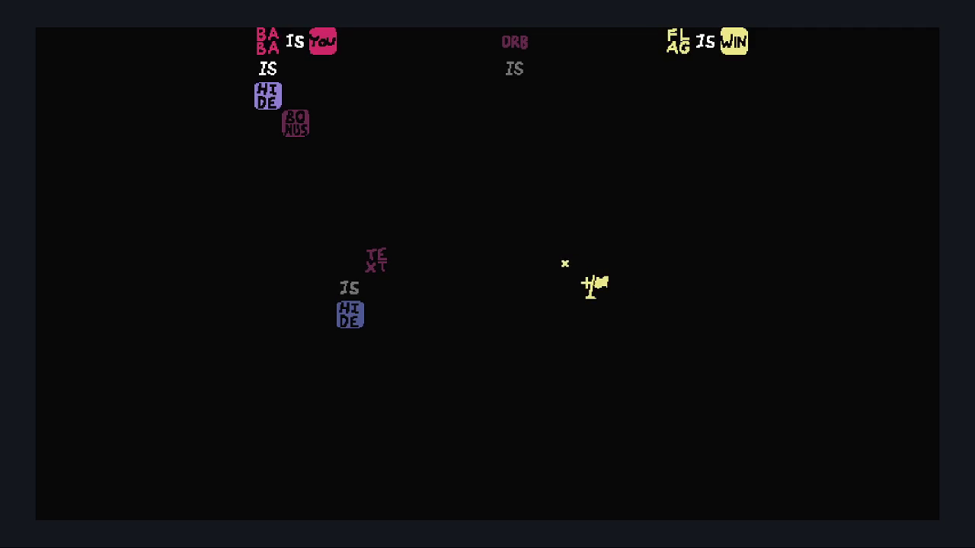
{"action": "key", "text": "Right"}
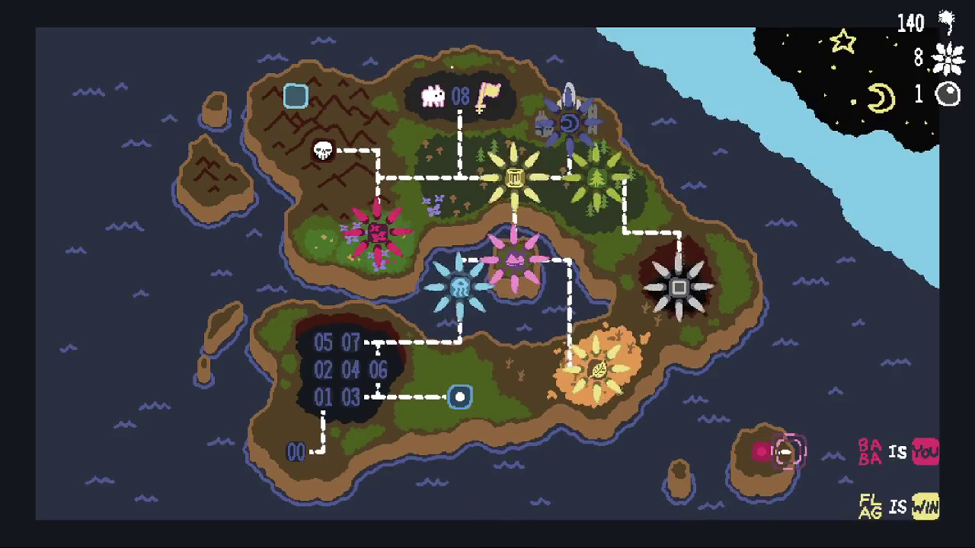
- Walk Baba across the top of the island, past the small islet level
{"action": "key", "text": "Right"}
{"action": "key", "text": "Right"}
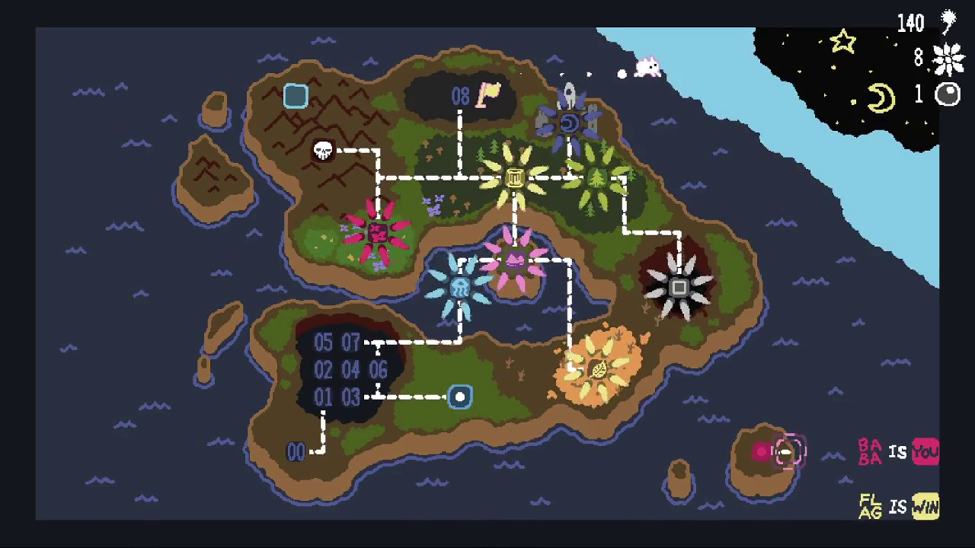
{"action": "key", "text": "Right"}
{"action": "key", "text": "Right"}
{"action": "key", "text": "Right"}
{"action": "key", "text": "Down"}
{"action": "key", "text": "Down"}
{"action": "key", "text": "Down"}
{"action": "key", "text": "Down"}
{"action": "key", "text": "Down"}
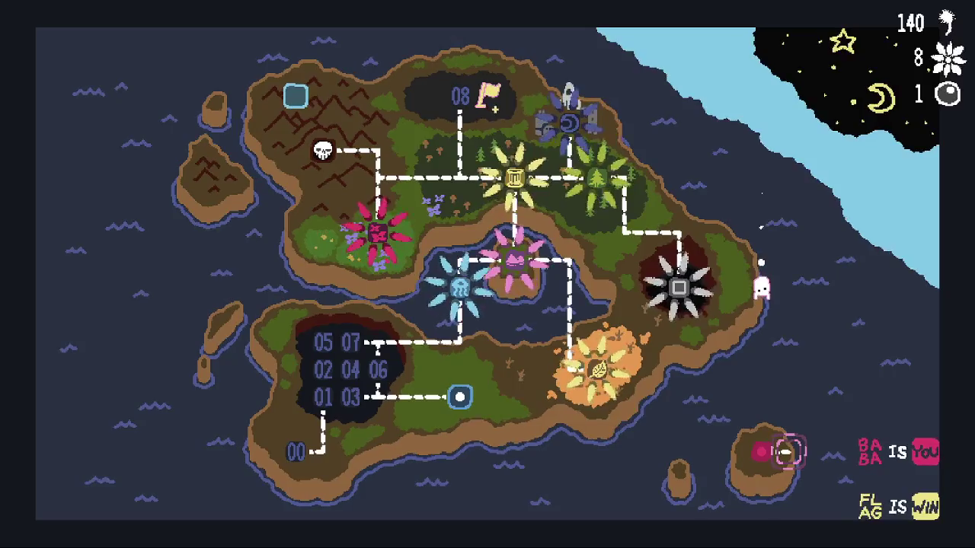
{"action": "key", "text": "Down"}
{"action": "key", "text": "Down"}
{"action": "key", "text": "Down"}
{"action": "key", "text": "Down"}
{"action": "key", "text": "Left"}
{"action": "key", "text": "Left"}
{"action": "key", "text": "Right"}
{"action": "key", "text": "Up"}
{"action": "key", "text": "Up"}
{"action": "key", "text": "Up"}
{"action": "key", "text": "Up"}
{"action": "key", "text": "Up"}
{"action": "key", "text": "Up"}
{"action": "key", "text": "Up"}
{"action": "key", "text": "Up"}
- Follow the map edge to the skull node and enter 9. Volcanic Cavern
{"action": "key", "text": "Left"}
{"action": "key", "text": "Left"}
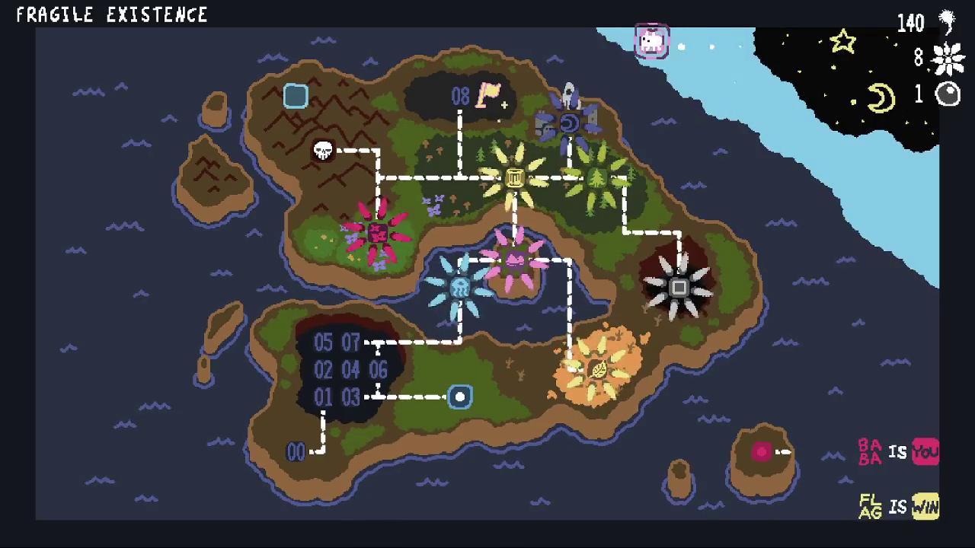
{"action": "key", "text": "Left"}
{"action": "key", "text": "Left"}
{"action": "key", "text": "Left"}
{"action": "key", "text": "Left"}
{"action": "key", "text": "Left"}
{"action": "key", "text": "Left"}
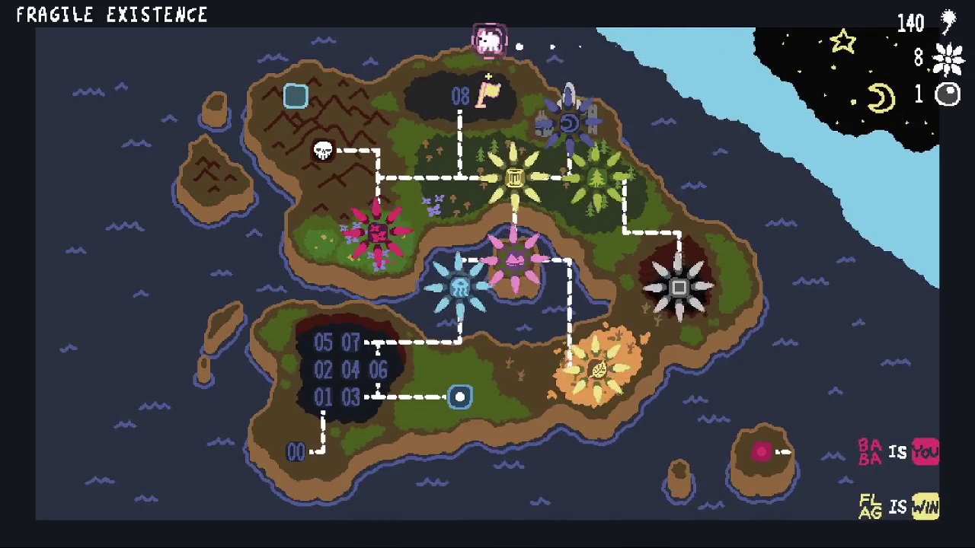
{"action": "key", "text": "Left"}
{"action": "key", "text": "Left"}
{"action": "key", "text": "Left"}
{"action": "key", "text": "Left"}
{"action": "key", "text": "Left"}
{"action": "key", "text": "Left"}
{"action": "key", "text": "Down"}
{"action": "key", "text": "Down"}
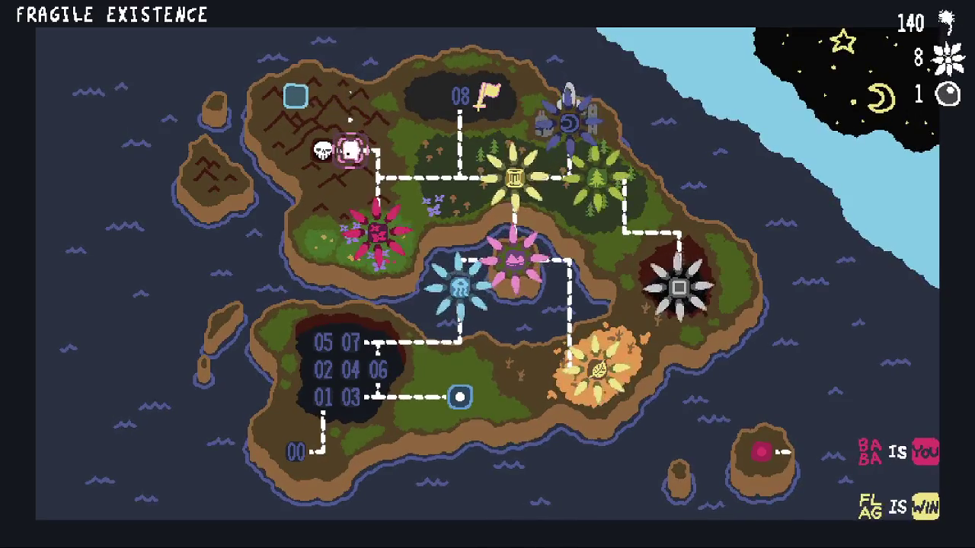
{"action": "key", "text": "Left"}
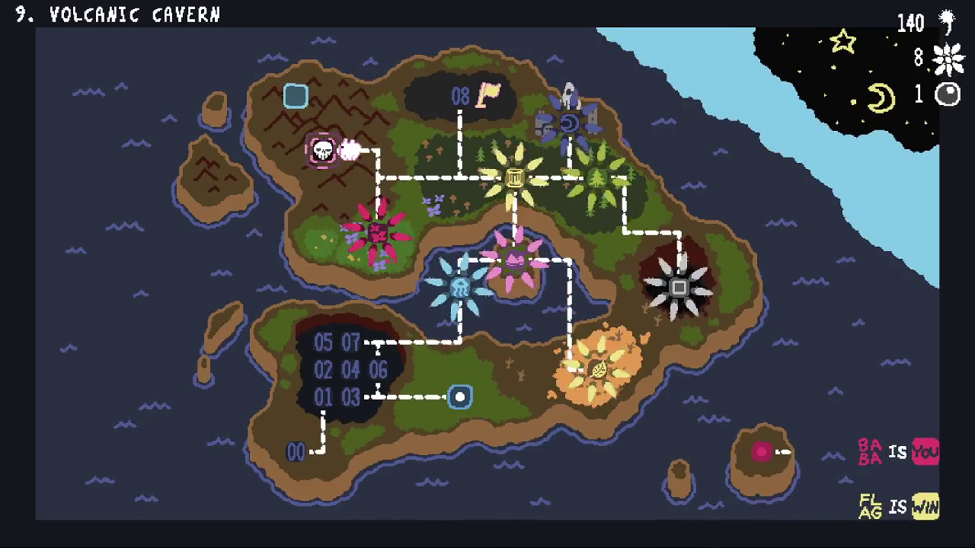
{"action": "key", "text": "Return"}
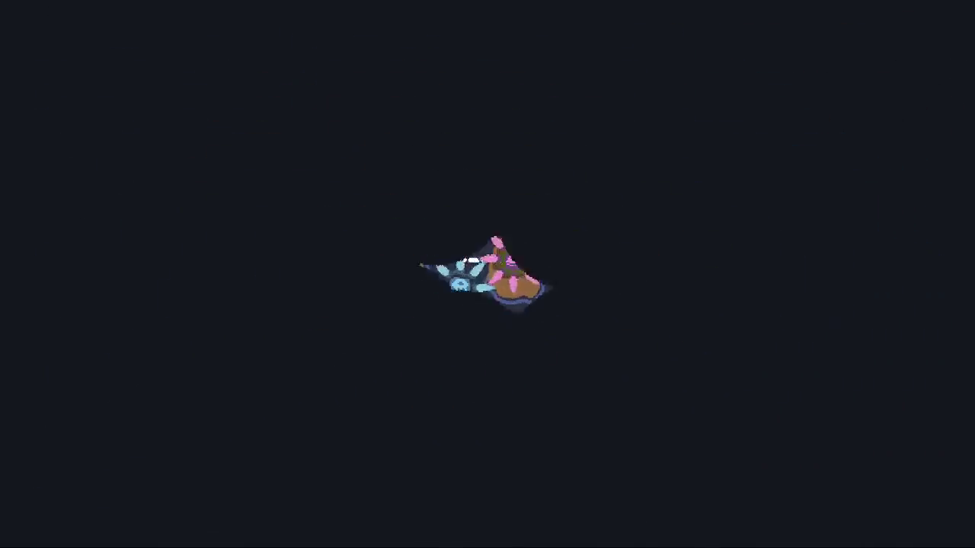